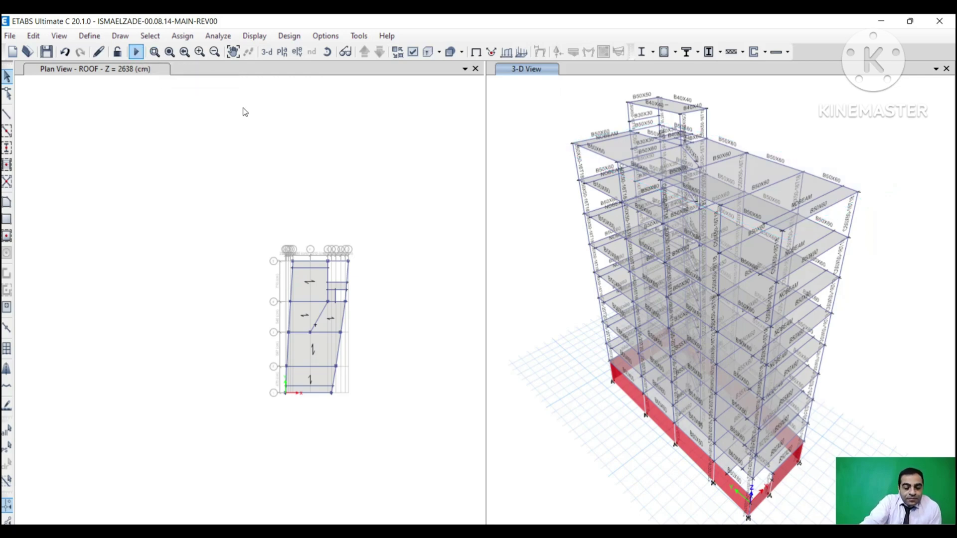
Run the analysis and the ACI 318-14 concrete frame design to show longitudinal reinforcing in 3-D.
{"action": "key", "text": "F5"}
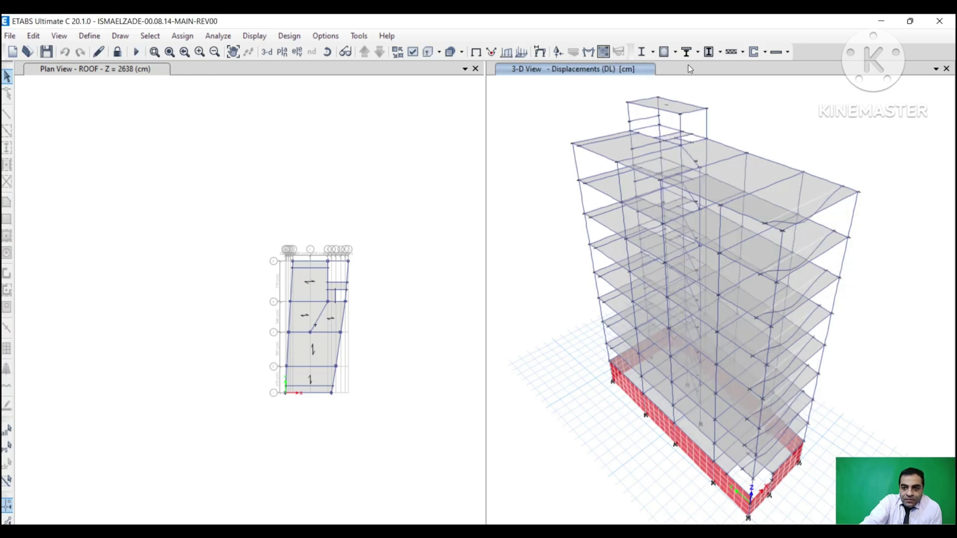
{"action": "left_click", "coordinate": [665, 52]}
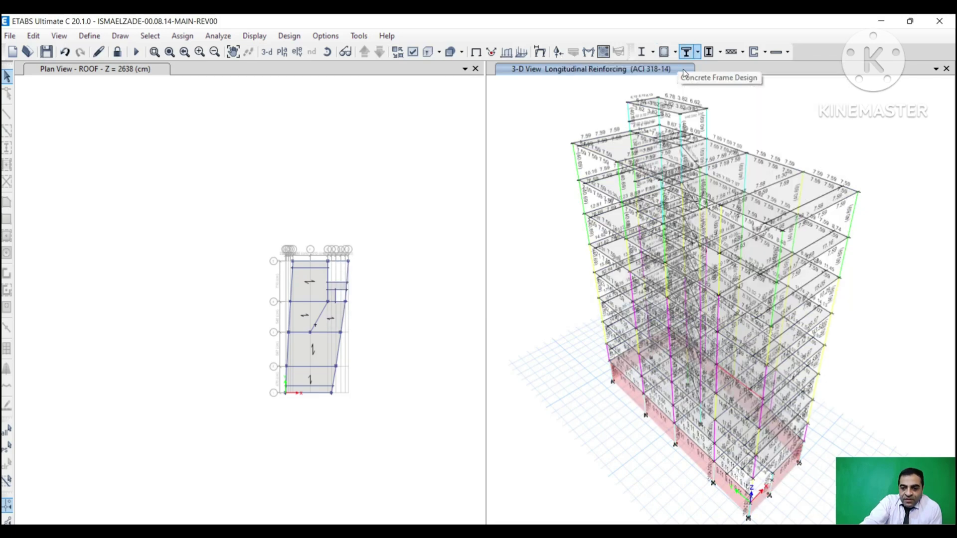
Switch the design display to Joint Shear Capacity Ratios (ACI 318-14) on the columns.
{"action": "left_click", "coordinate": [675, 53]}
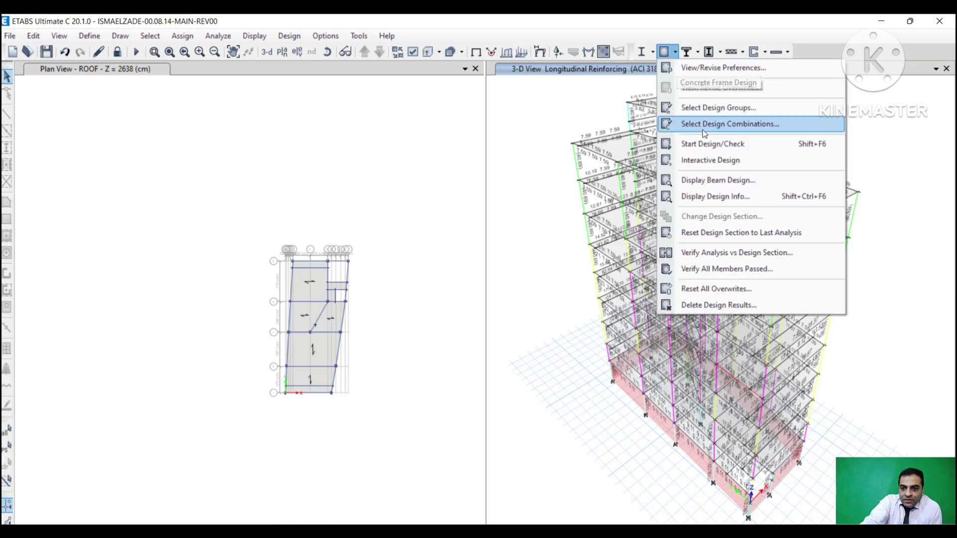
{"action": "left_click", "coordinate": [714, 197]}
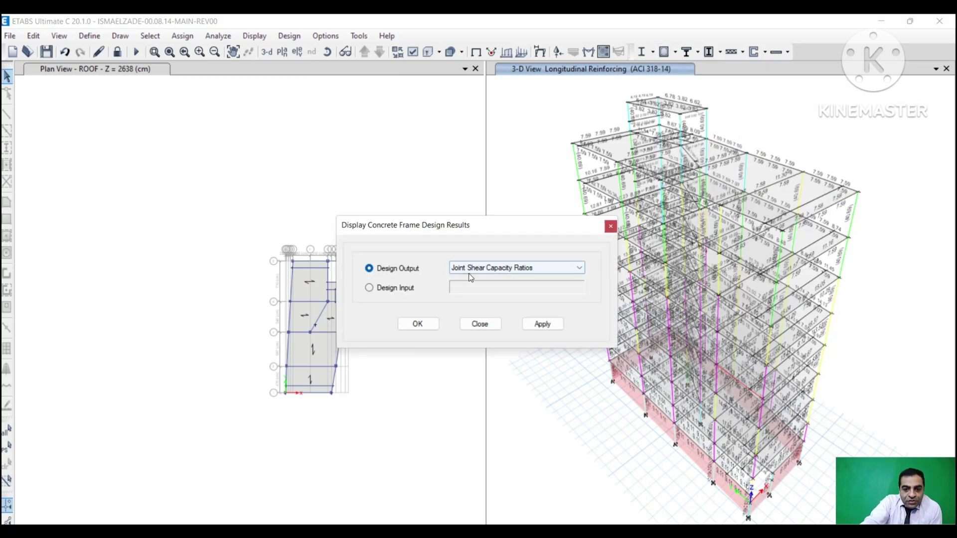
{"action": "left_click", "coordinate": [512, 267]}
{"action": "left_click", "coordinate": [491, 325]}
{"action": "left_click", "coordinate": [535, 325]}
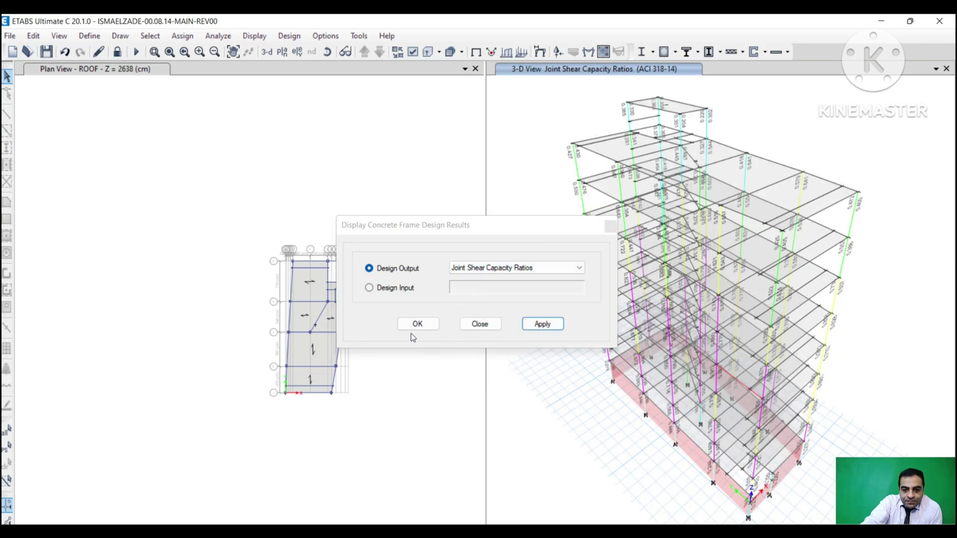
{"action": "left_click", "coordinate": [417, 324]}
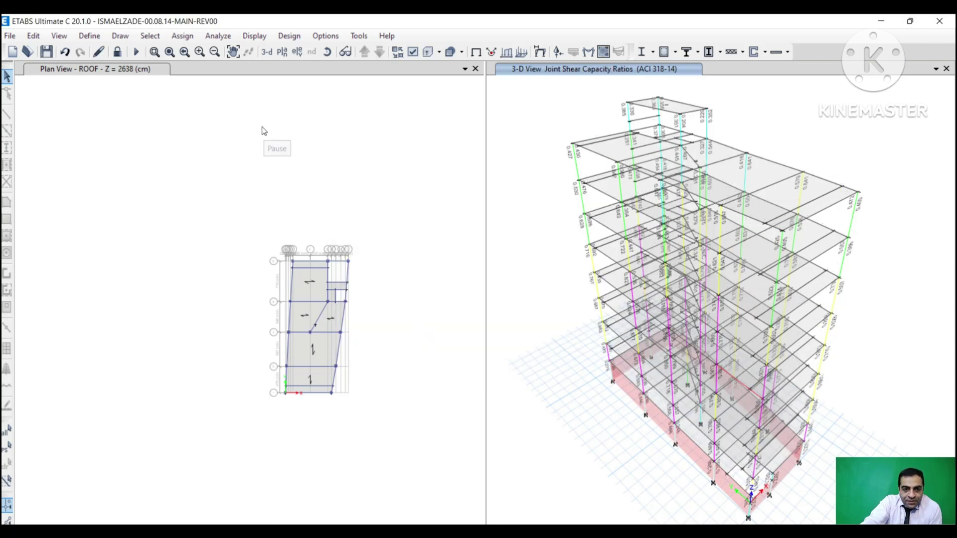
Show elevation A with its joint shear capacity ratios.
{"action": "left_click", "coordinate": [297, 53]}
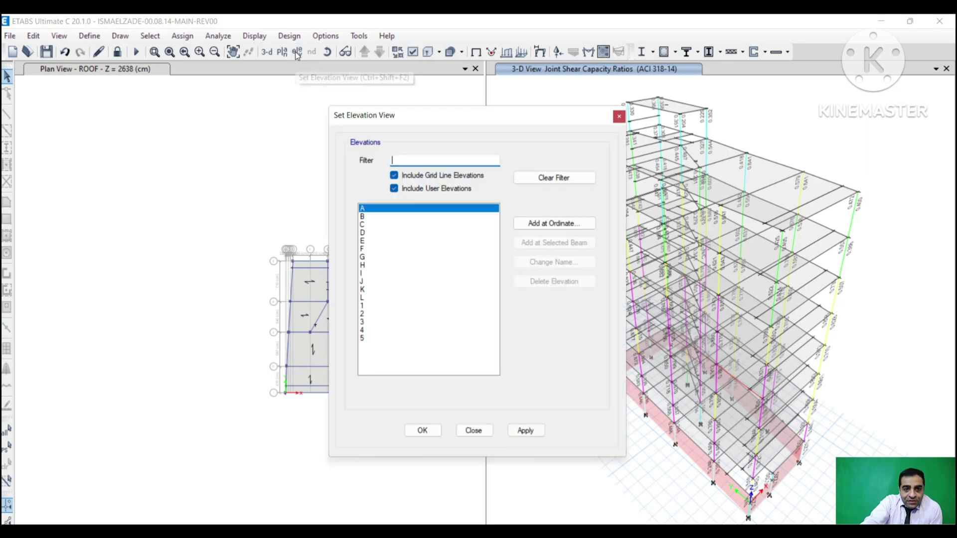
{"action": "left_click", "coordinate": [524, 432]}
{"action": "left_click", "coordinate": [433, 430]}
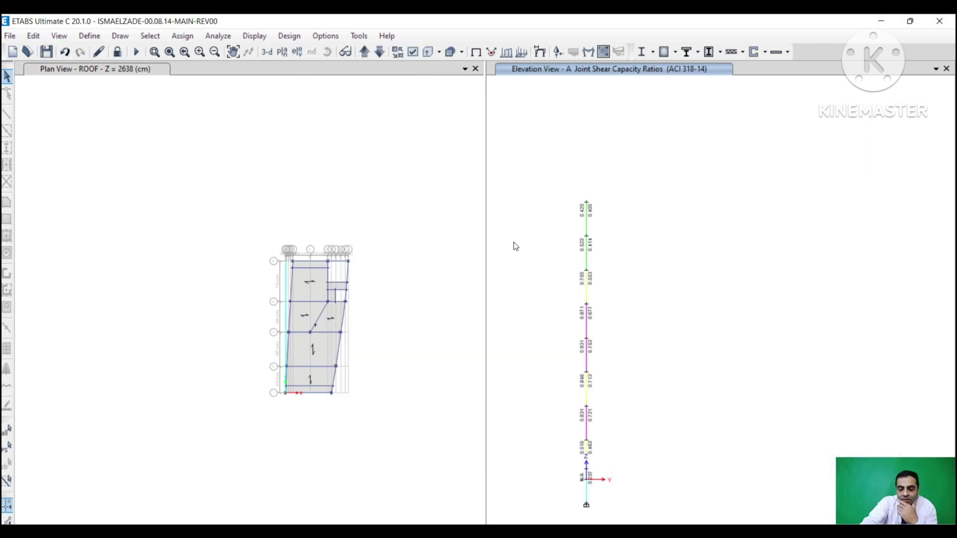
Step through elevations B to F, ending on F with ratios 0.401, 0.375, 0.402 and 0.344.
{"action": "left_click", "coordinate": [364, 51]}
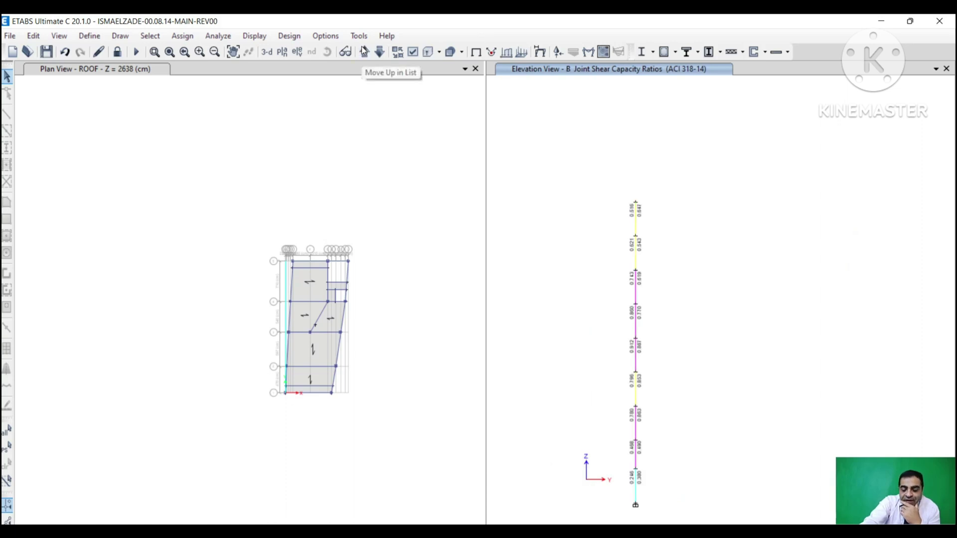
{"action": "left_click", "coordinate": [365, 51]}
{"action": "scroll", "coordinate": [707, 279], "scroll_direction": "up", "scroll_amount": 4}
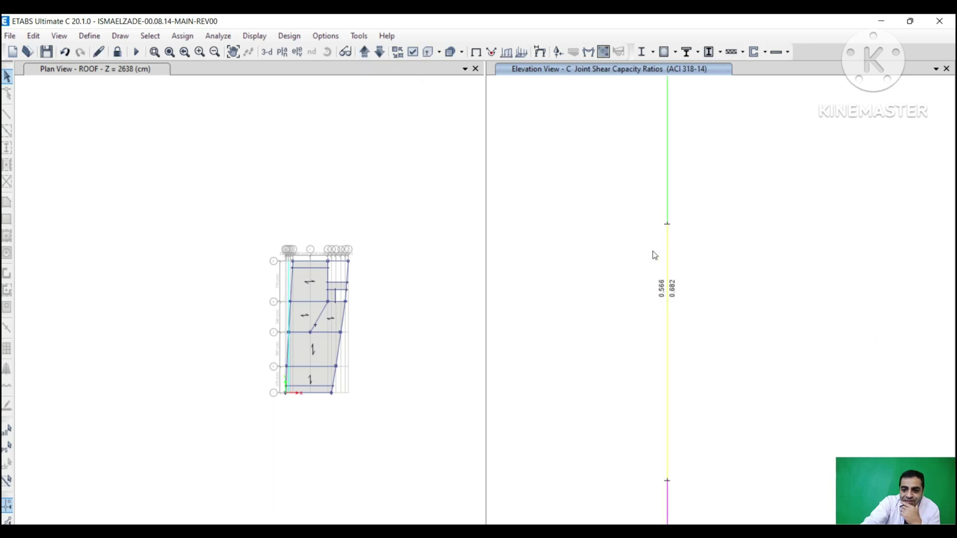
{"action": "left_click", "coordinate": [367, 50]}
{"action": "left_click", "coordinate": [369, 55]}
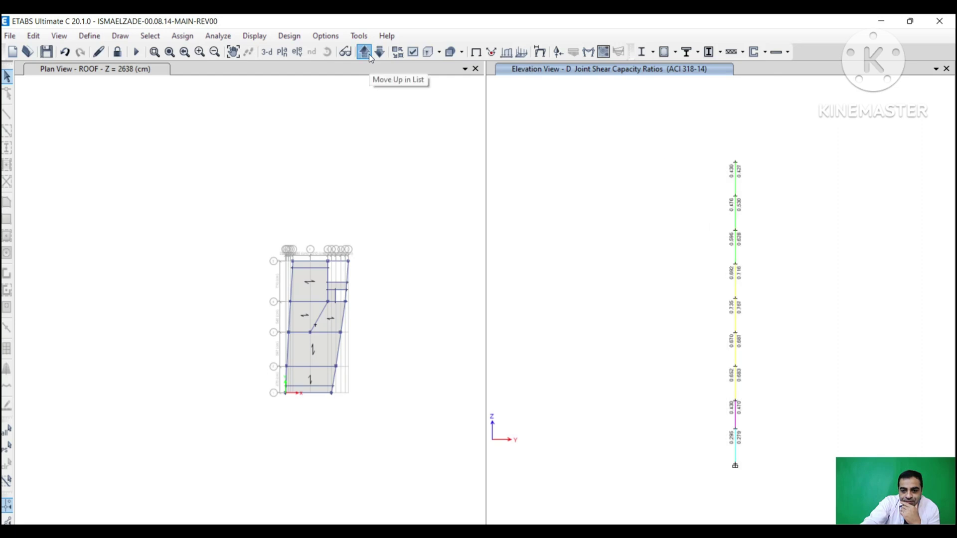
{"action": "left_click", "coordinate": [369, 54]}
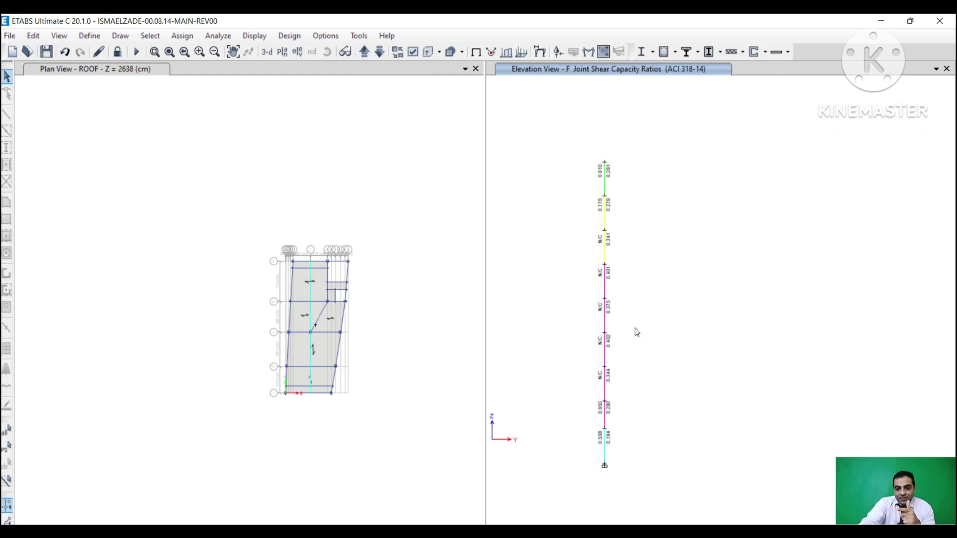
{"action": "scroll", "coordinate": [581, 342], "scroll_direction": "up", "scroll_amount": 3}
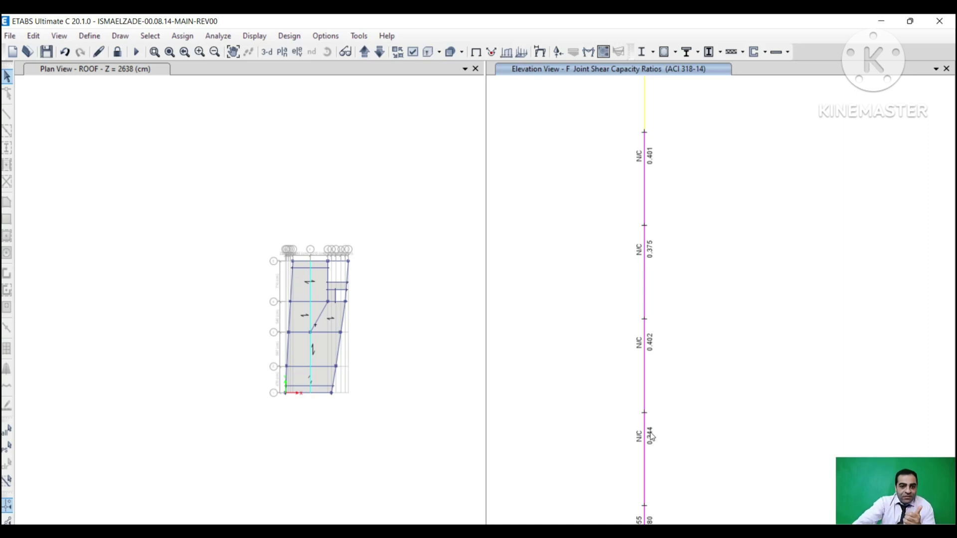
Display the Concrete Joint Design Summary - ACI 318-14 table.
{"action": "left_click", "coordinate": [248, 35]}
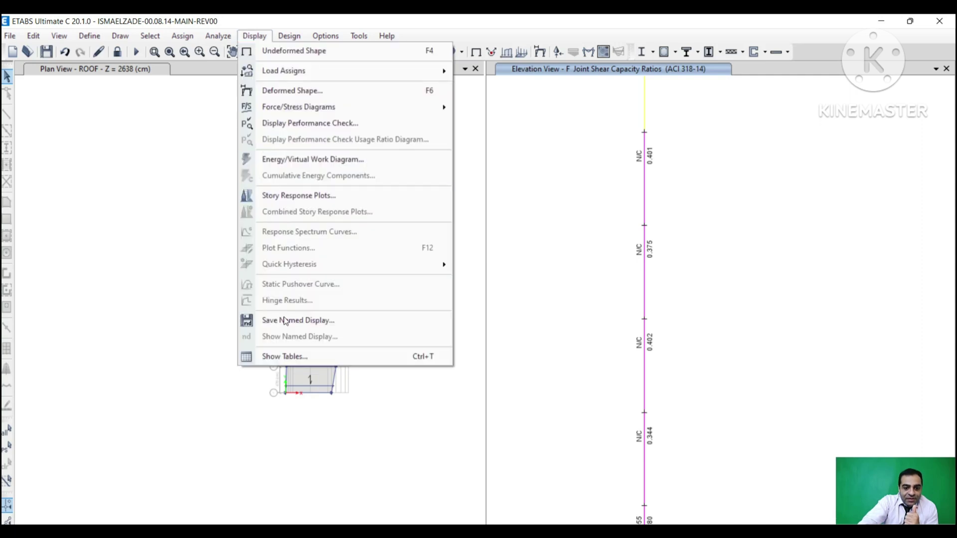
{"action": "left_click", "coordinate": [299, 357]}
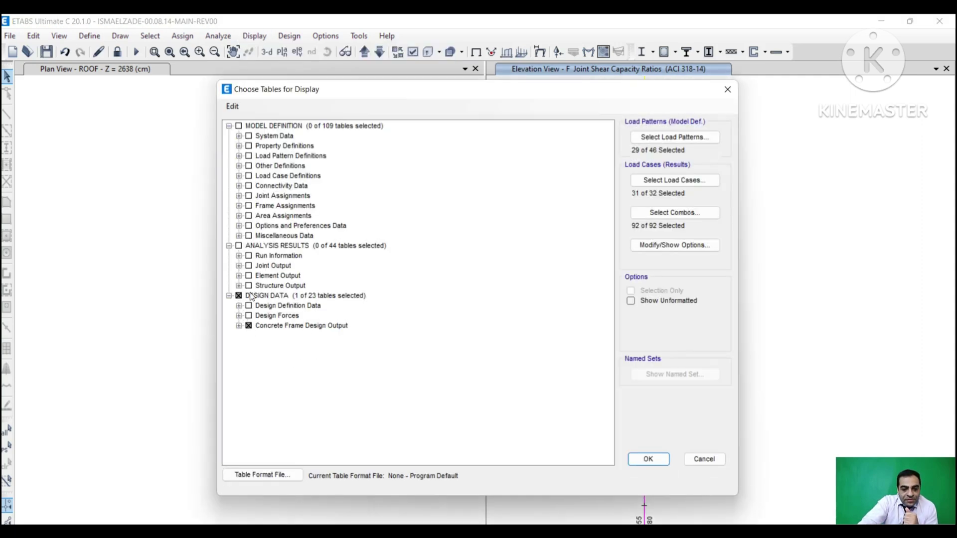
{"action": "left_click", "coordinate": [239, 326]}
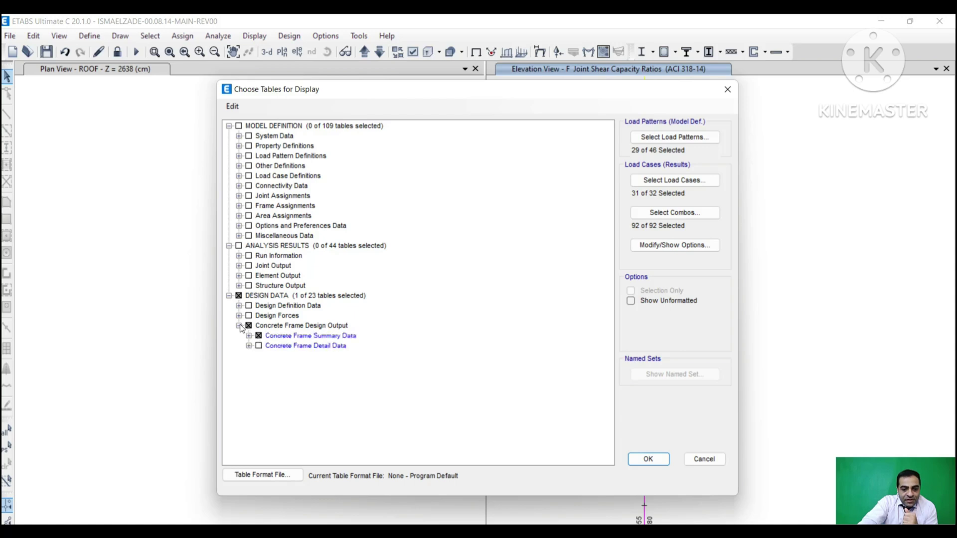
{"action": "left_click", "coordinate": [249, 335]}
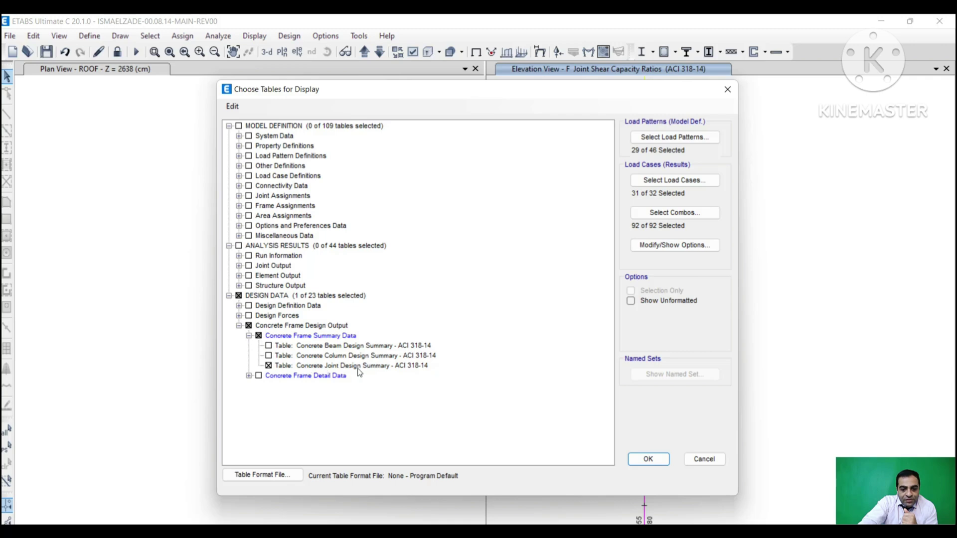
{"action": "left_click", "coordinate": [646, 459]}
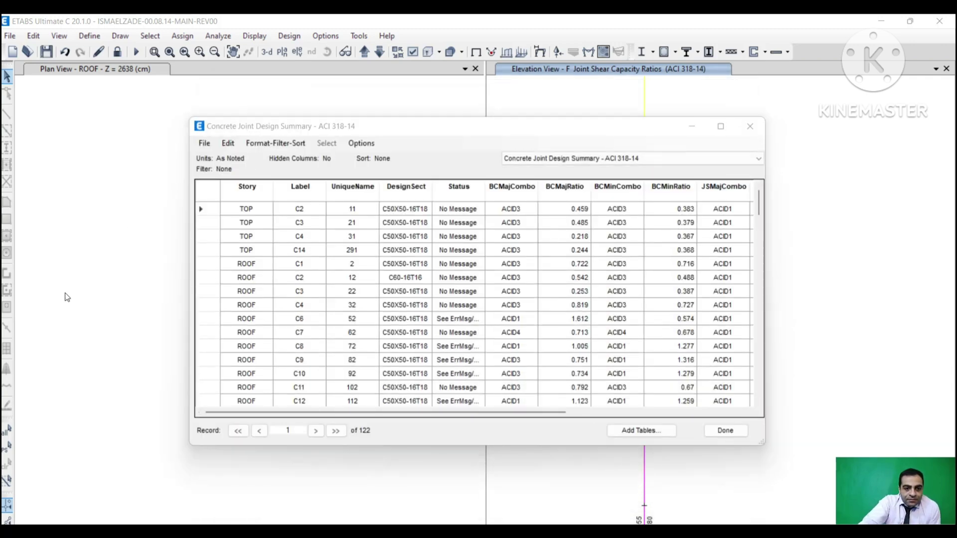
Export the joint design summary table to a new Excel workbook.
{"action": "left_click", "coordinate": [203, 145]}
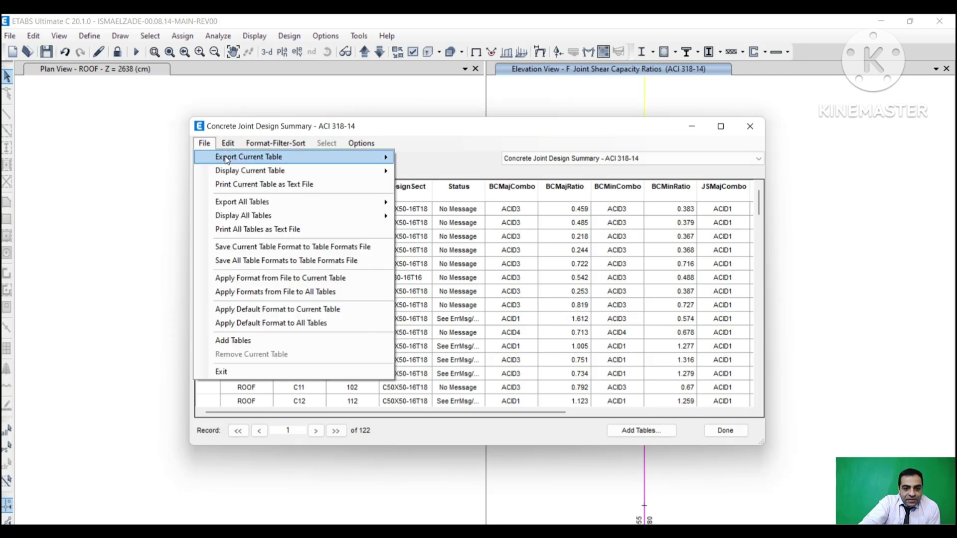
{"action": "mouse_move", "coordinate": [250, 157]}
{"action": "left_click", "coordinate": [429, 157]}
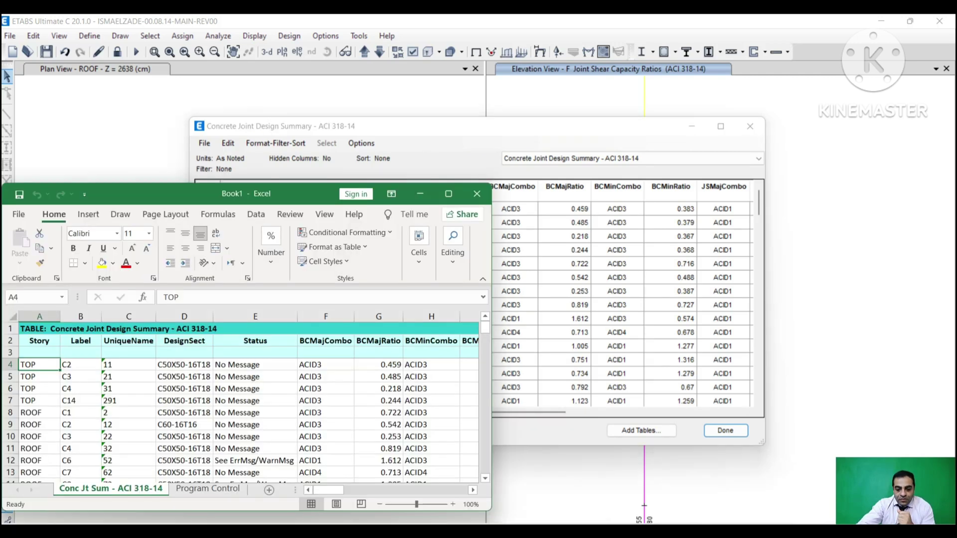
Maximize Excel, add header filters and sort the whole table by BCMajRatio, largest to smallest.
{"action": "left_click", "coordinate": [451, 193]}
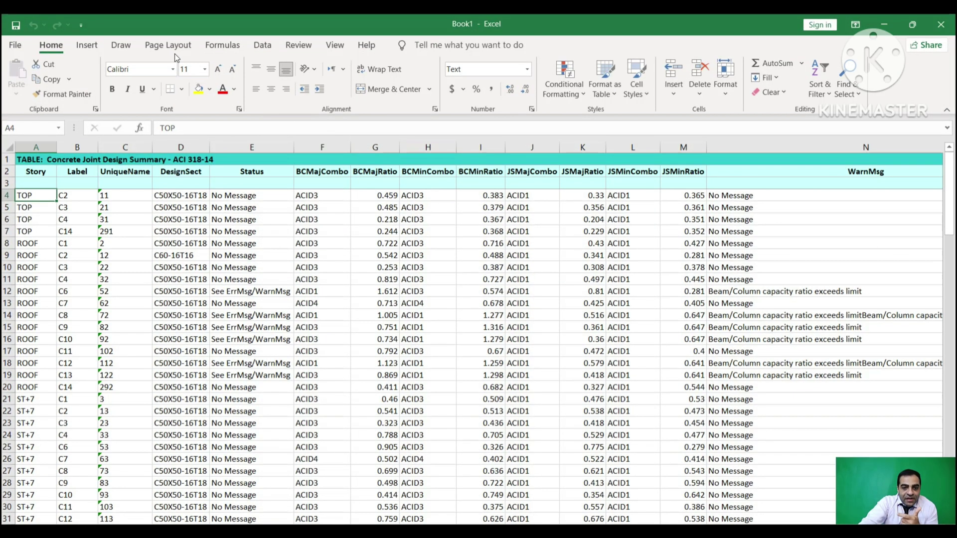
{"action": "left_click_drag", "start_coordinate": [386, 175], "coordinate": [392, 282]}
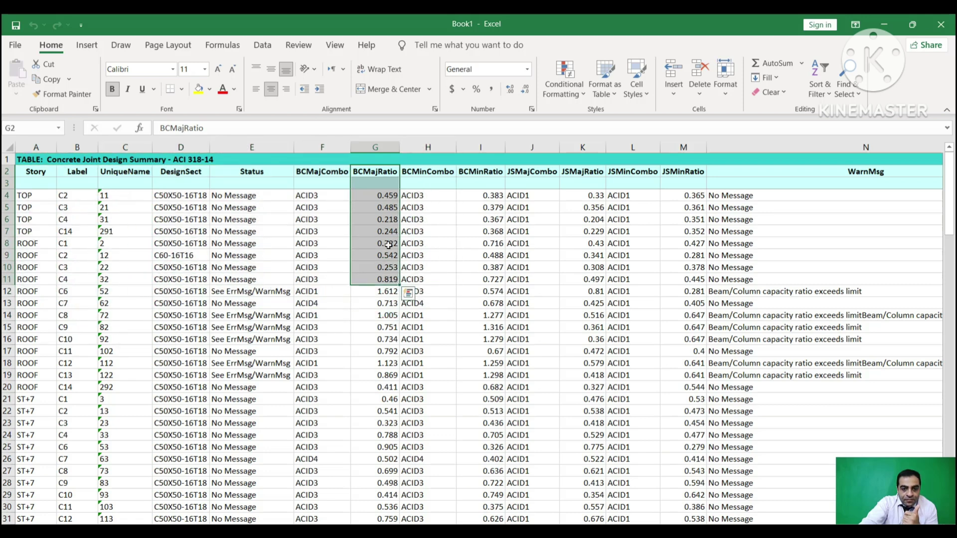
{"action": "left_click", "coordinate": [263, 46]}
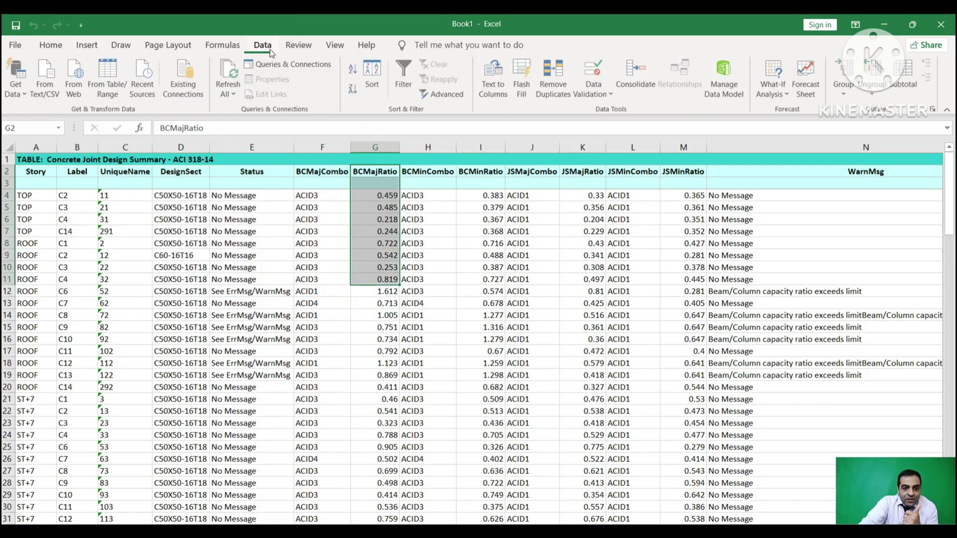
{"action": "left_click", "coordinate": [410, 98]}
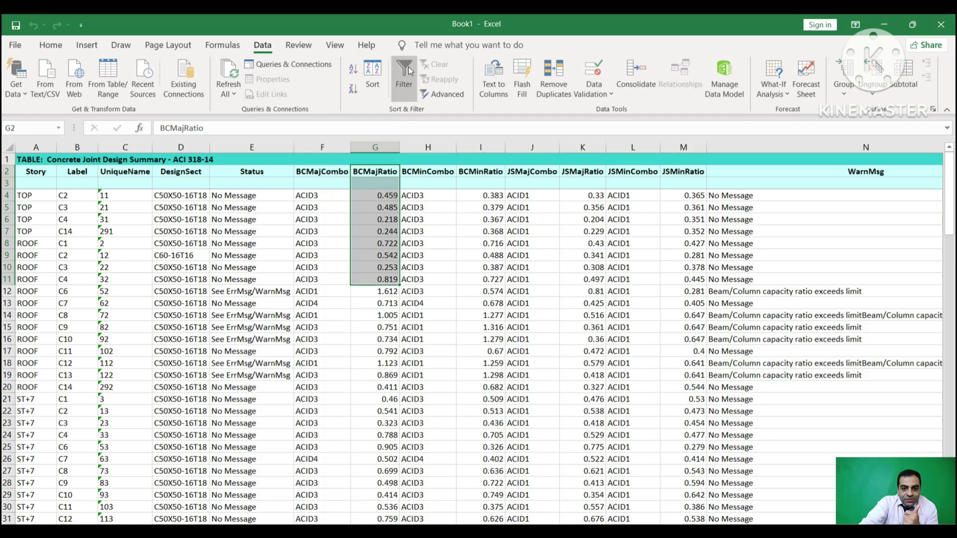
{"action": "left_click", "coordinate": [375, 208]}
{"action": "left_click", "coordinate": [395, 172]}
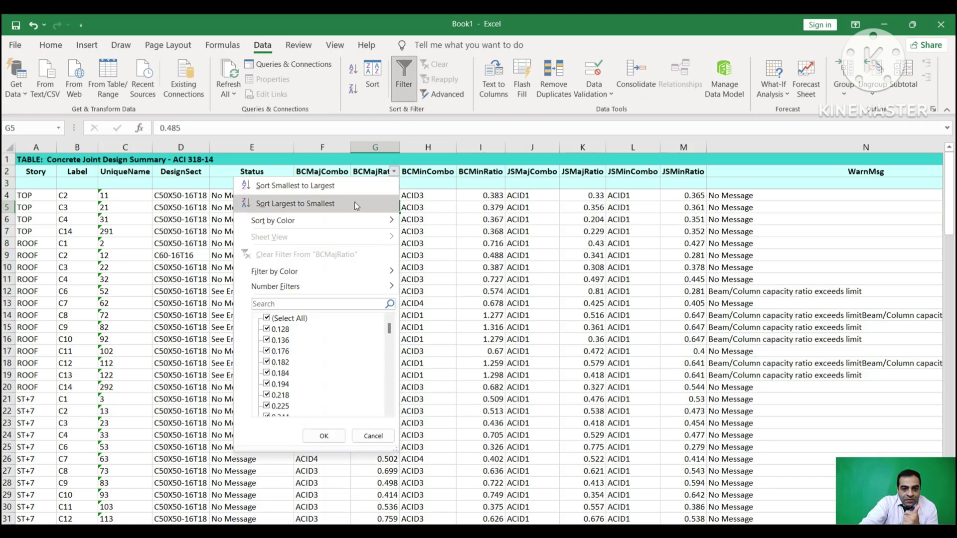
{"action": "left_click", "coordinate": [357, 205]}
{"action": "left_click", "coordinate": [320, 294]}
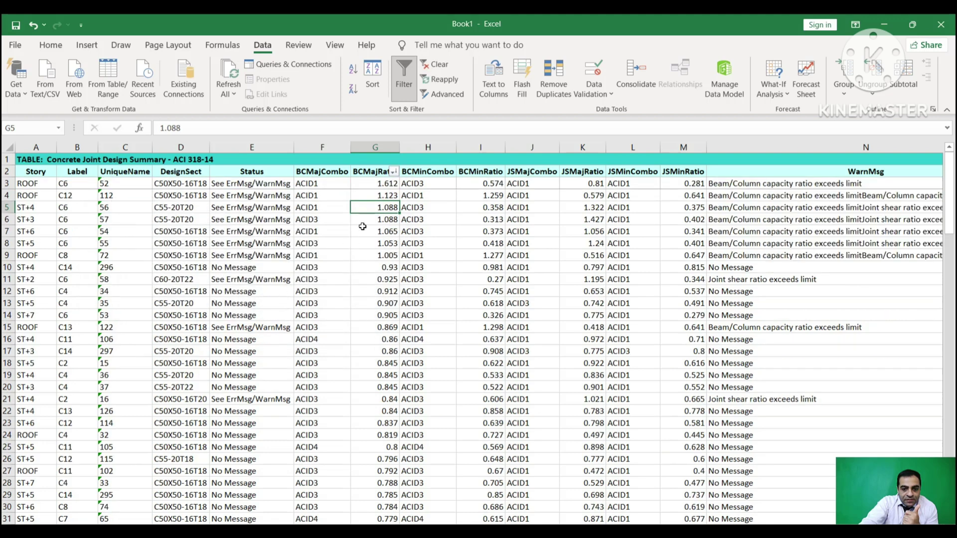
Shade rows 3–9, the joints with BCMajRatio from 1.612 to 1.005, yellow.
{"action": "left_click_drag", "start_coordinate": [384, 183], "coordinate": [7, 255]}
{"action": "left_click", "coordinate": [51, 45]}
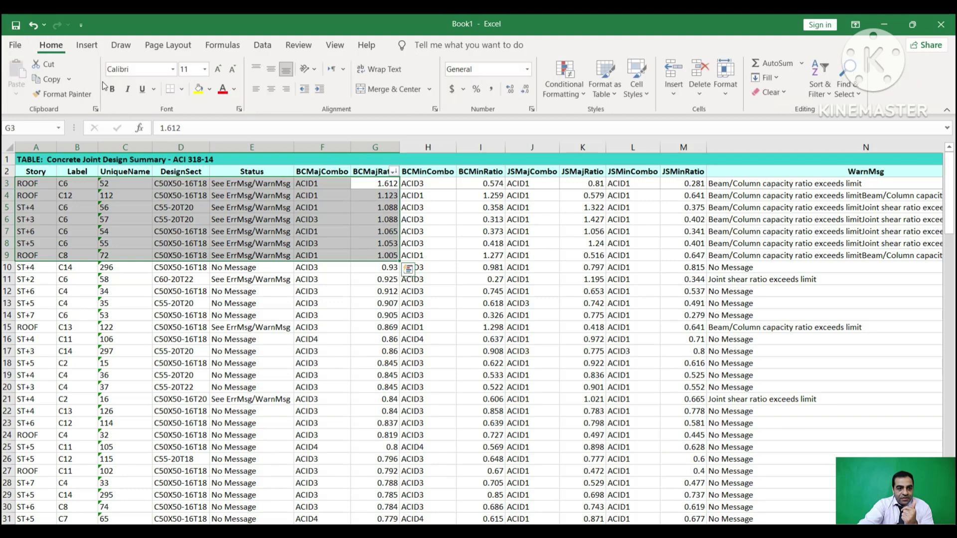
{"action": "left_click", "coordinate": [200, 89]}
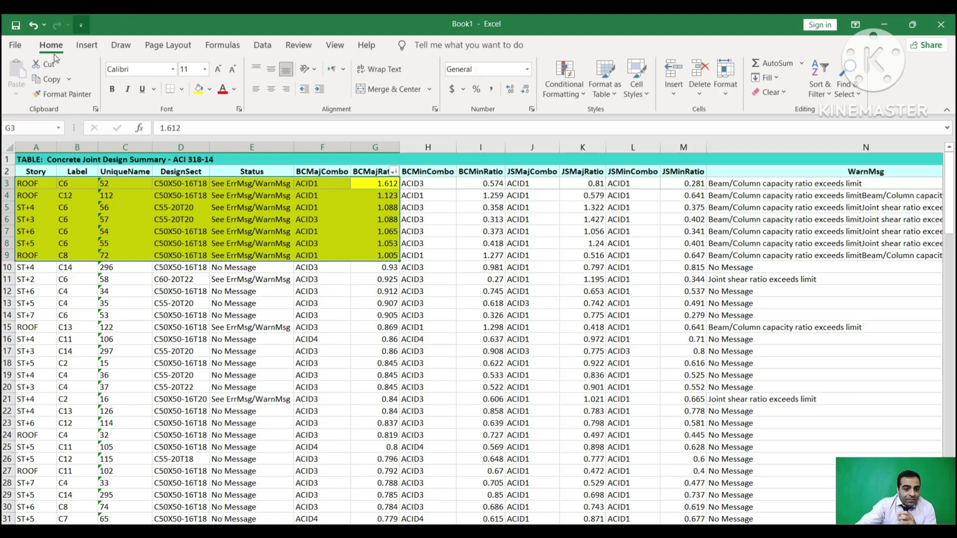
Select the Label cells B3:B6 to confirm the failing column is C6.
{"action": "left_click_drag", "start_coordinate": [69, 183], "coordinate": [69, 232]}
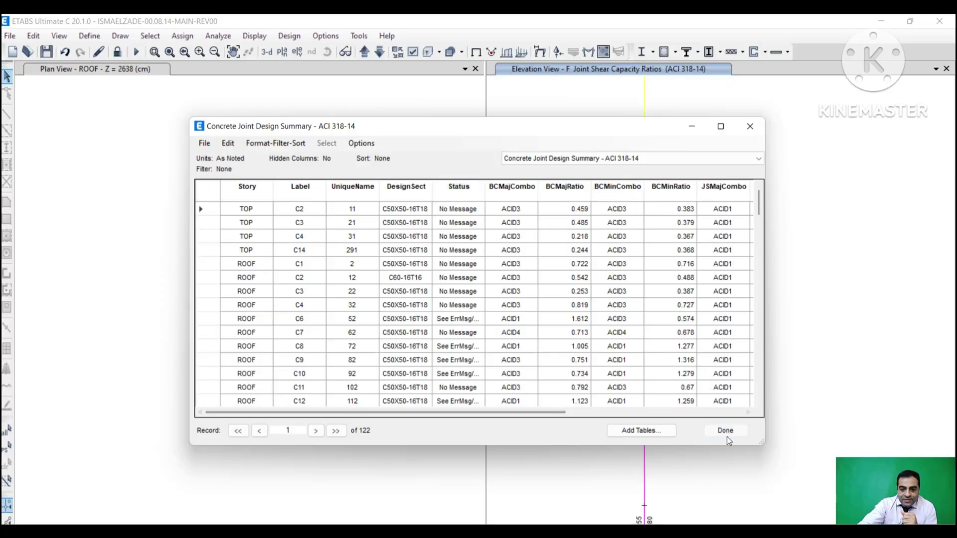
Close the joint summary table and unlock the model, discarding the analysis results.
{"action": "left_click", "coordinate": [727, 433]}
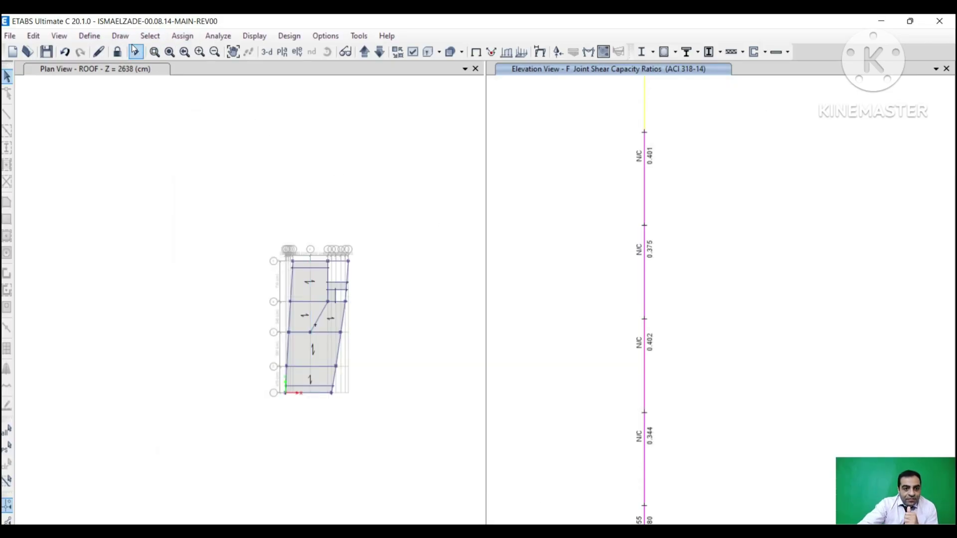
{"action": "left_click", "coordinate": [117, 51]}
{"action": "left_click", "coordinate": [492, 333]}
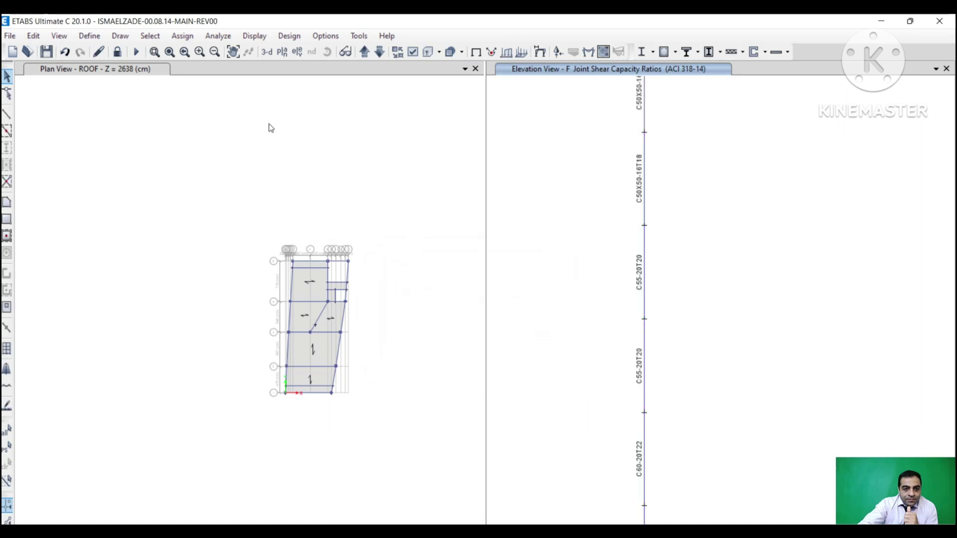
Select the column with frame unique name 12 using Select by Labels.
{"action": "left_click", "coordinate": [138, 40]}
{"action": "mouse_move", "coordinate": [224, 50]}
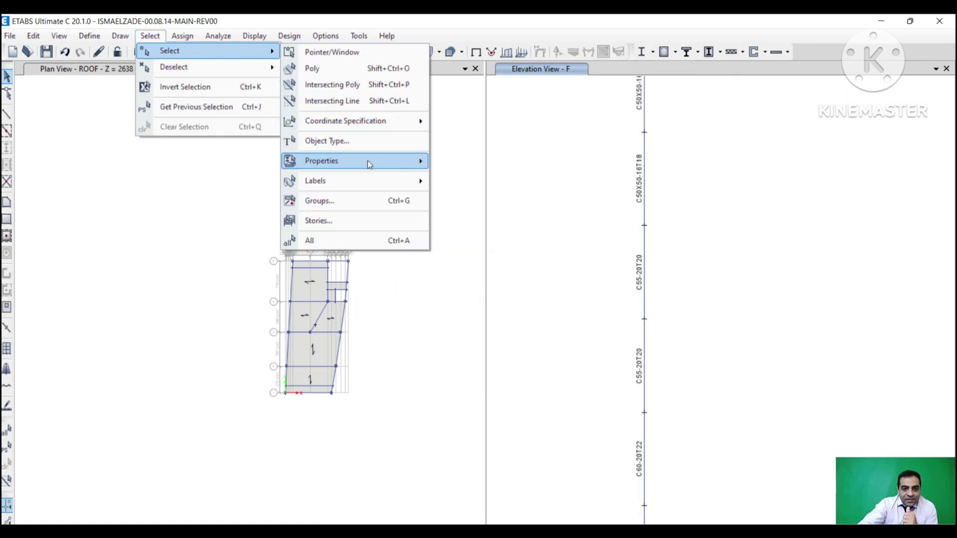
{"action": "mouse_move", "coordinate": [374, 181]}
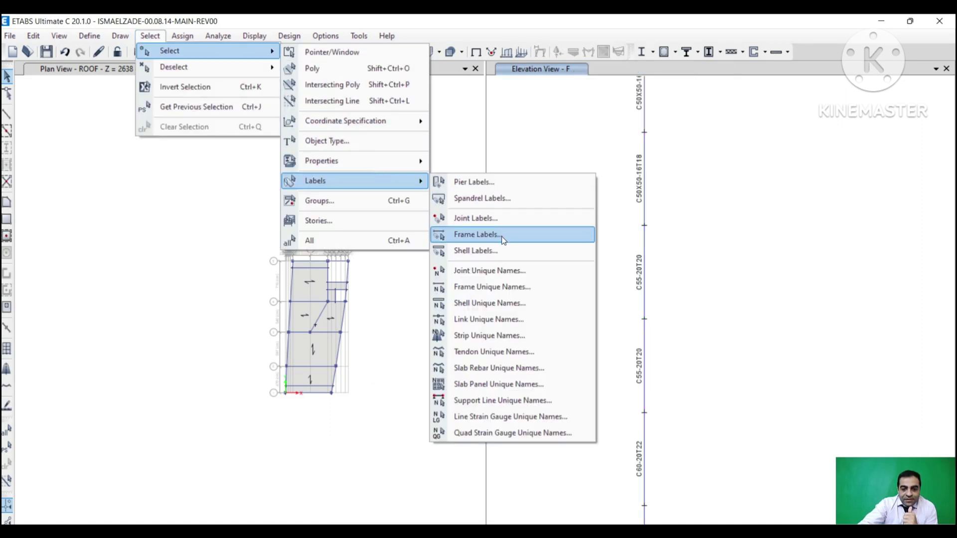
{"action": "left_click", "coordinate": [507, 287]}
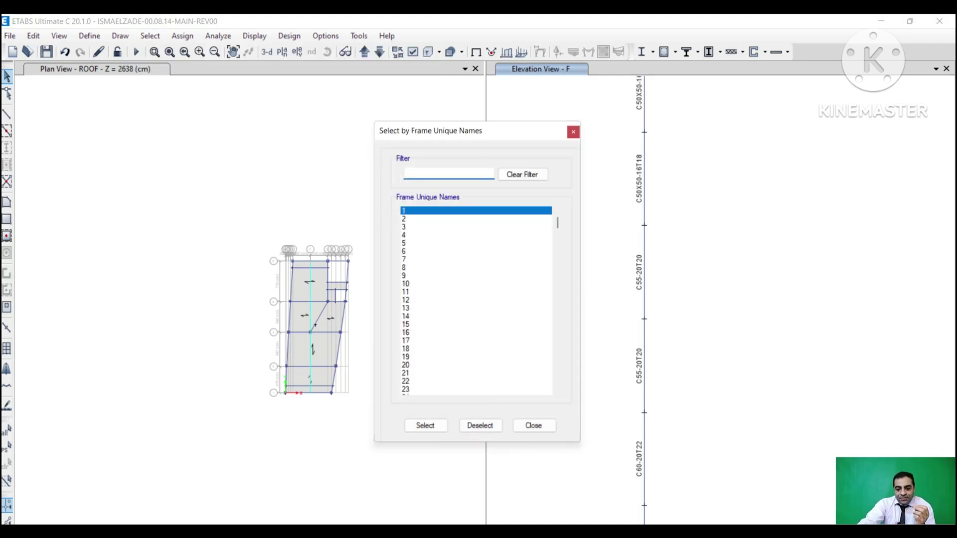
{"action": "mouse_move", "coordinate": [559, 531]}
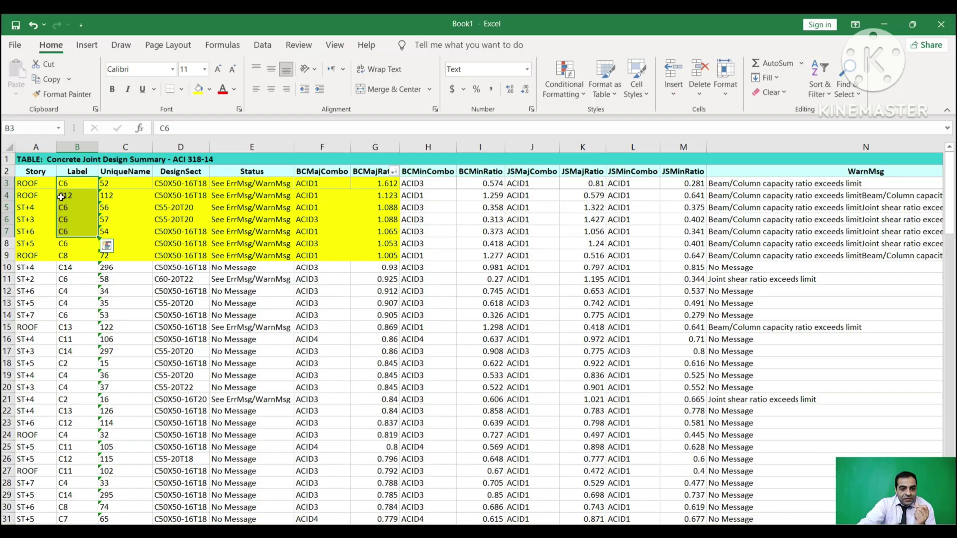
{"action": "left_click", "coordinate": [70, 195]}
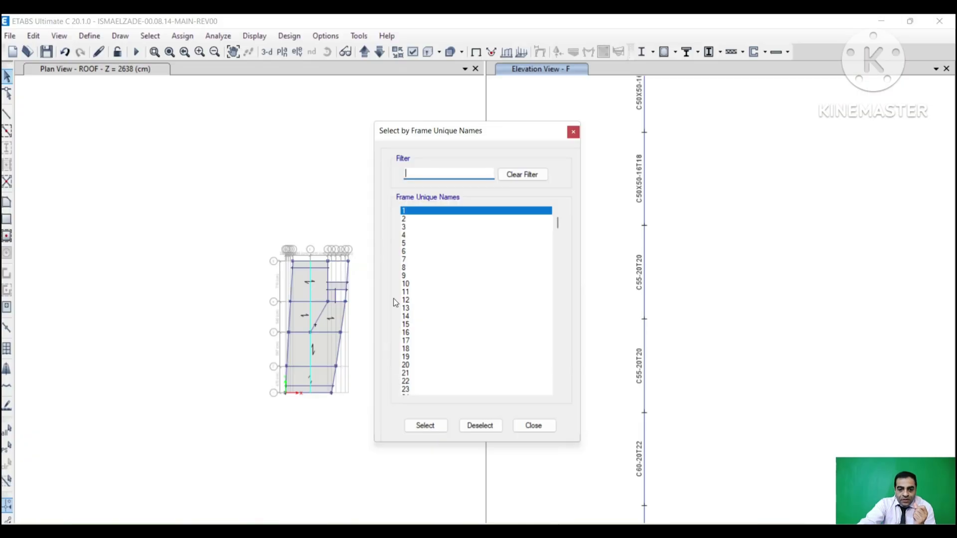
{"action": "left_click", "coordinate": [423, 301]}
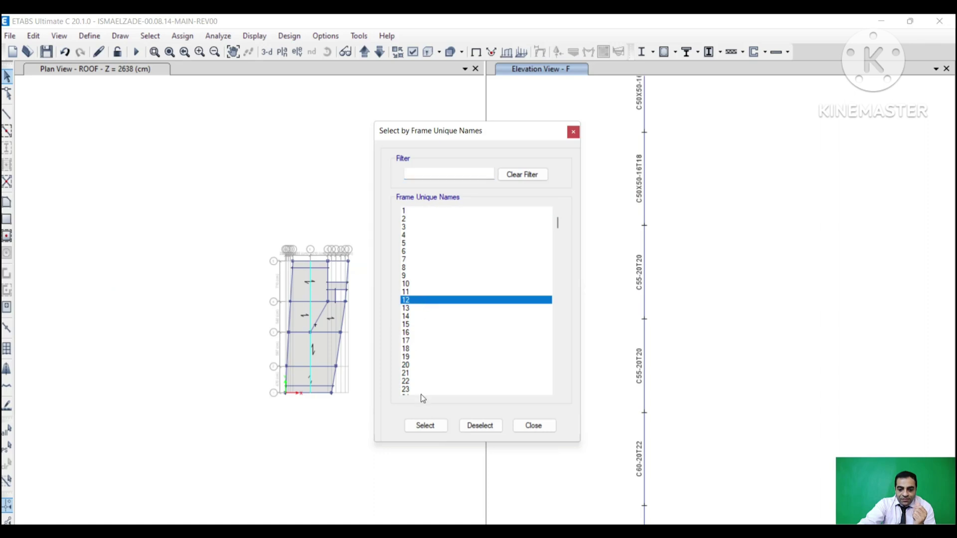
{"action": "left_click", "coordinate": [426, 426]}
{"action": "left_click", "coordinate": [533, 426]}
Show the selected column 12 in a 3-D view.
{"action": "right_click", "coordinate": [549, 195]}
{"action": "left_click", "coordinate": [581, 265]}
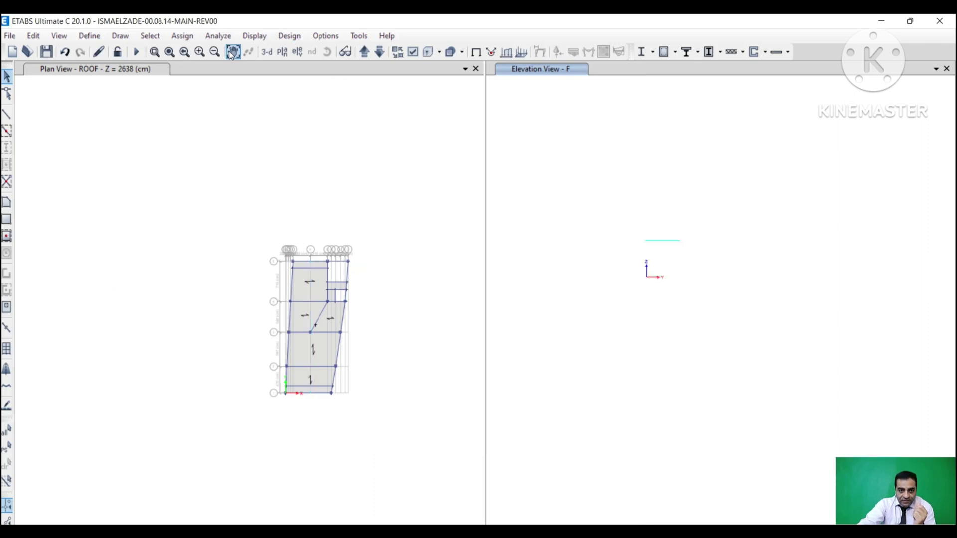
{"action": "left_click", "coordinate": [267, 53]}
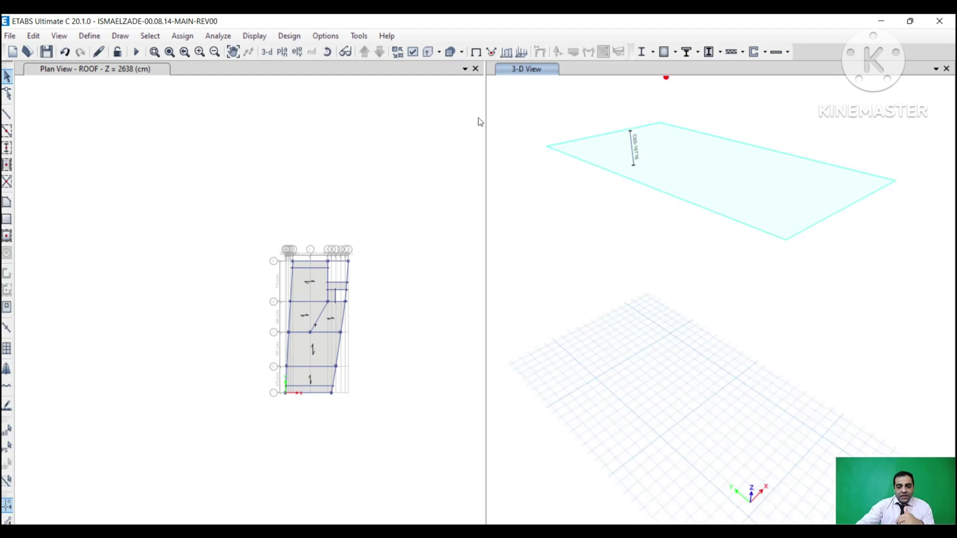